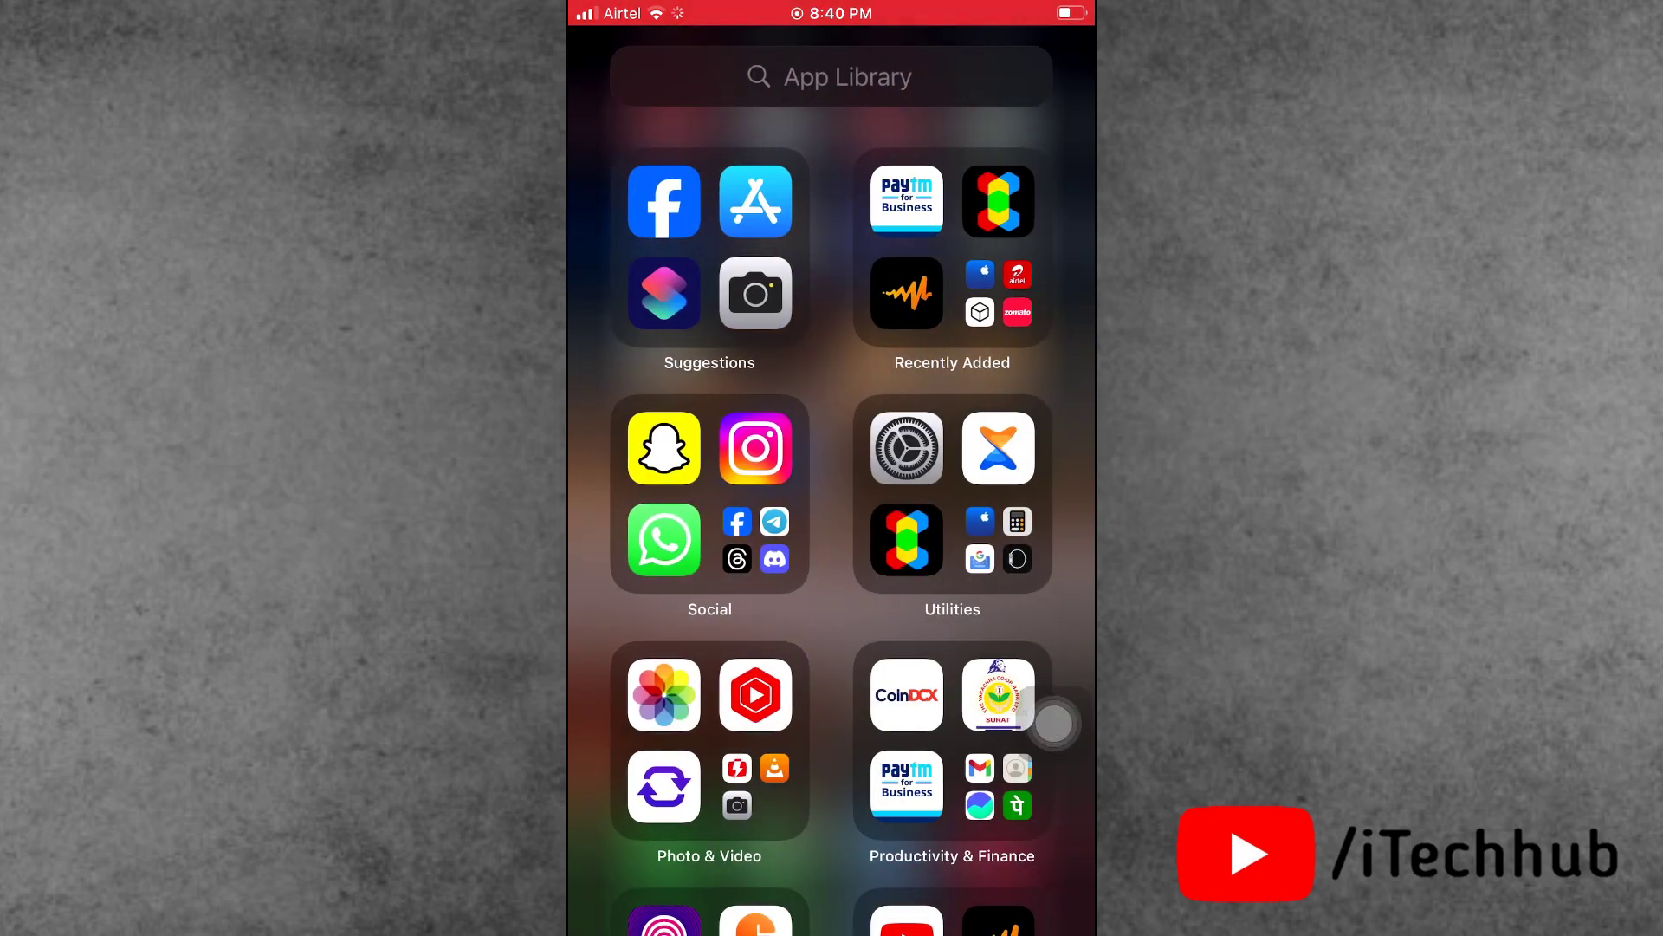
Step: Launch Settings from the App Library and go to Apple ID Suggestions
click(906, 447)
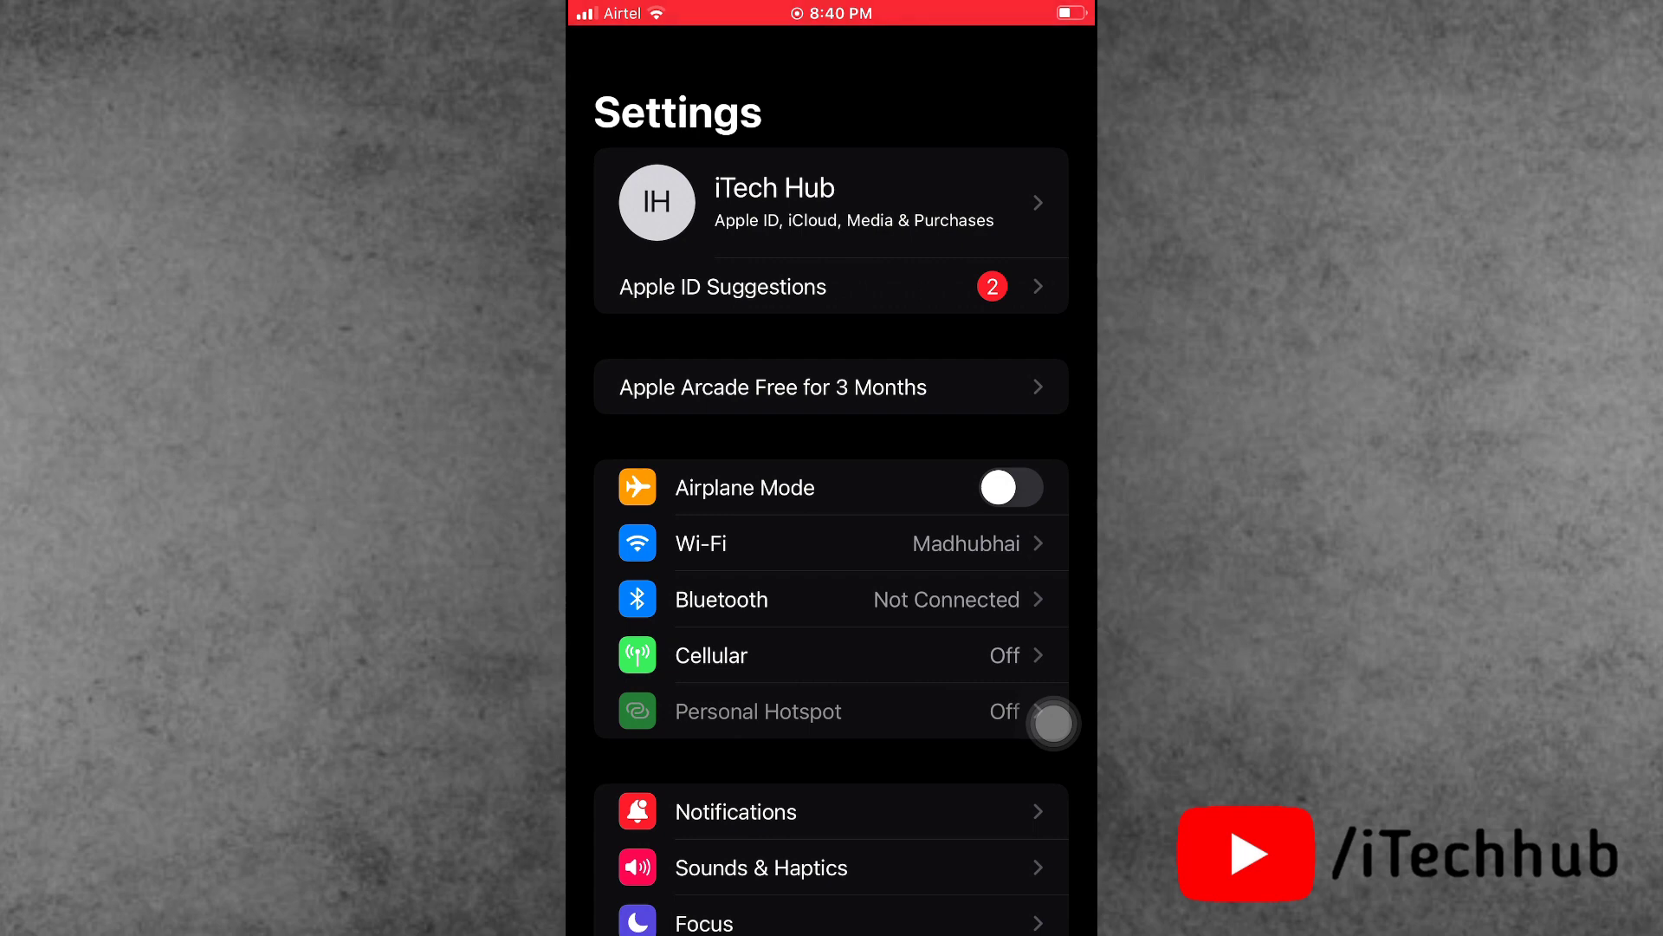
click(722, 286)
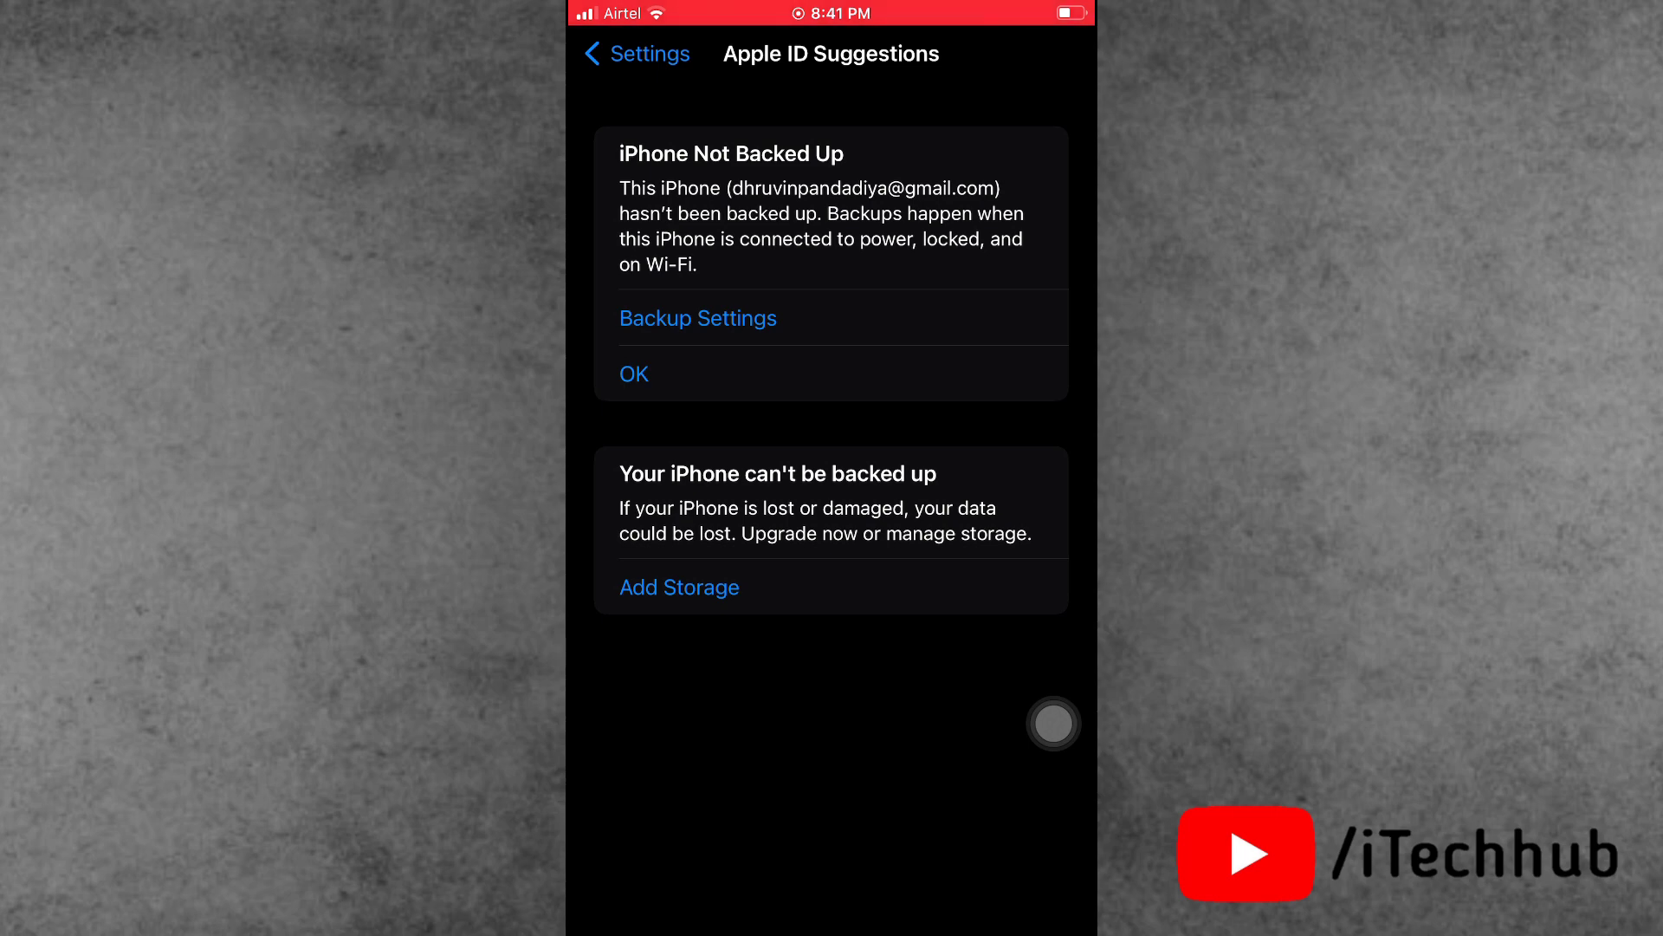
Step: Leave Settings and swipe through the home screen pages into the App Library
drag(832, 929, 833, 520)
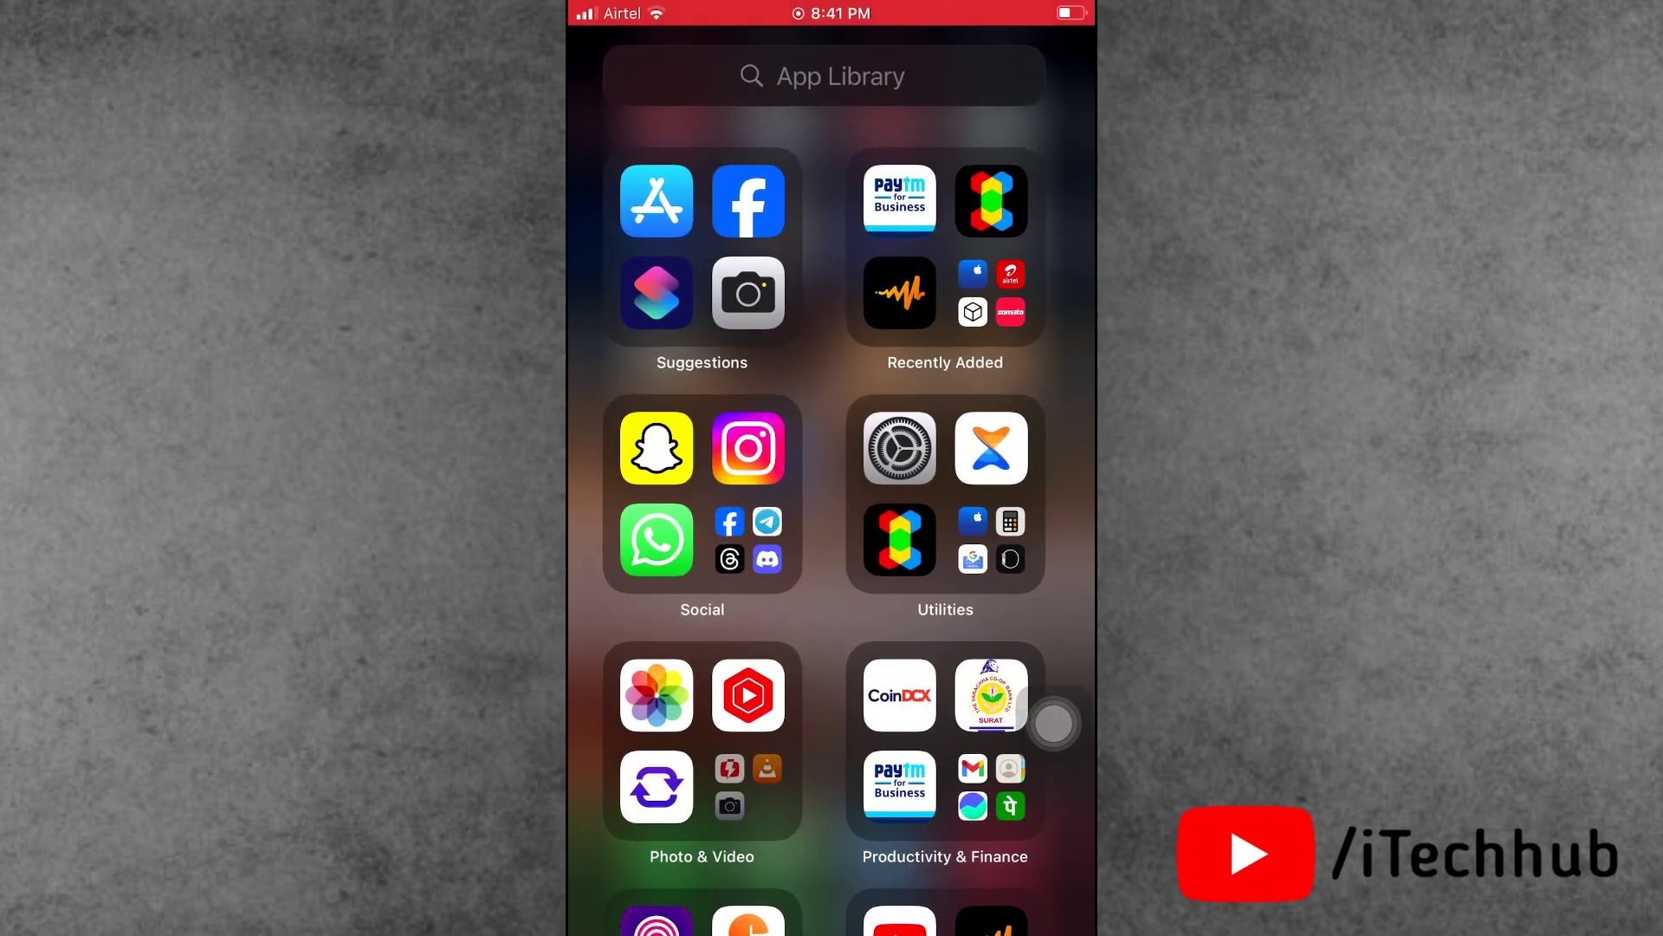
drag(832, 928, 832, 520)
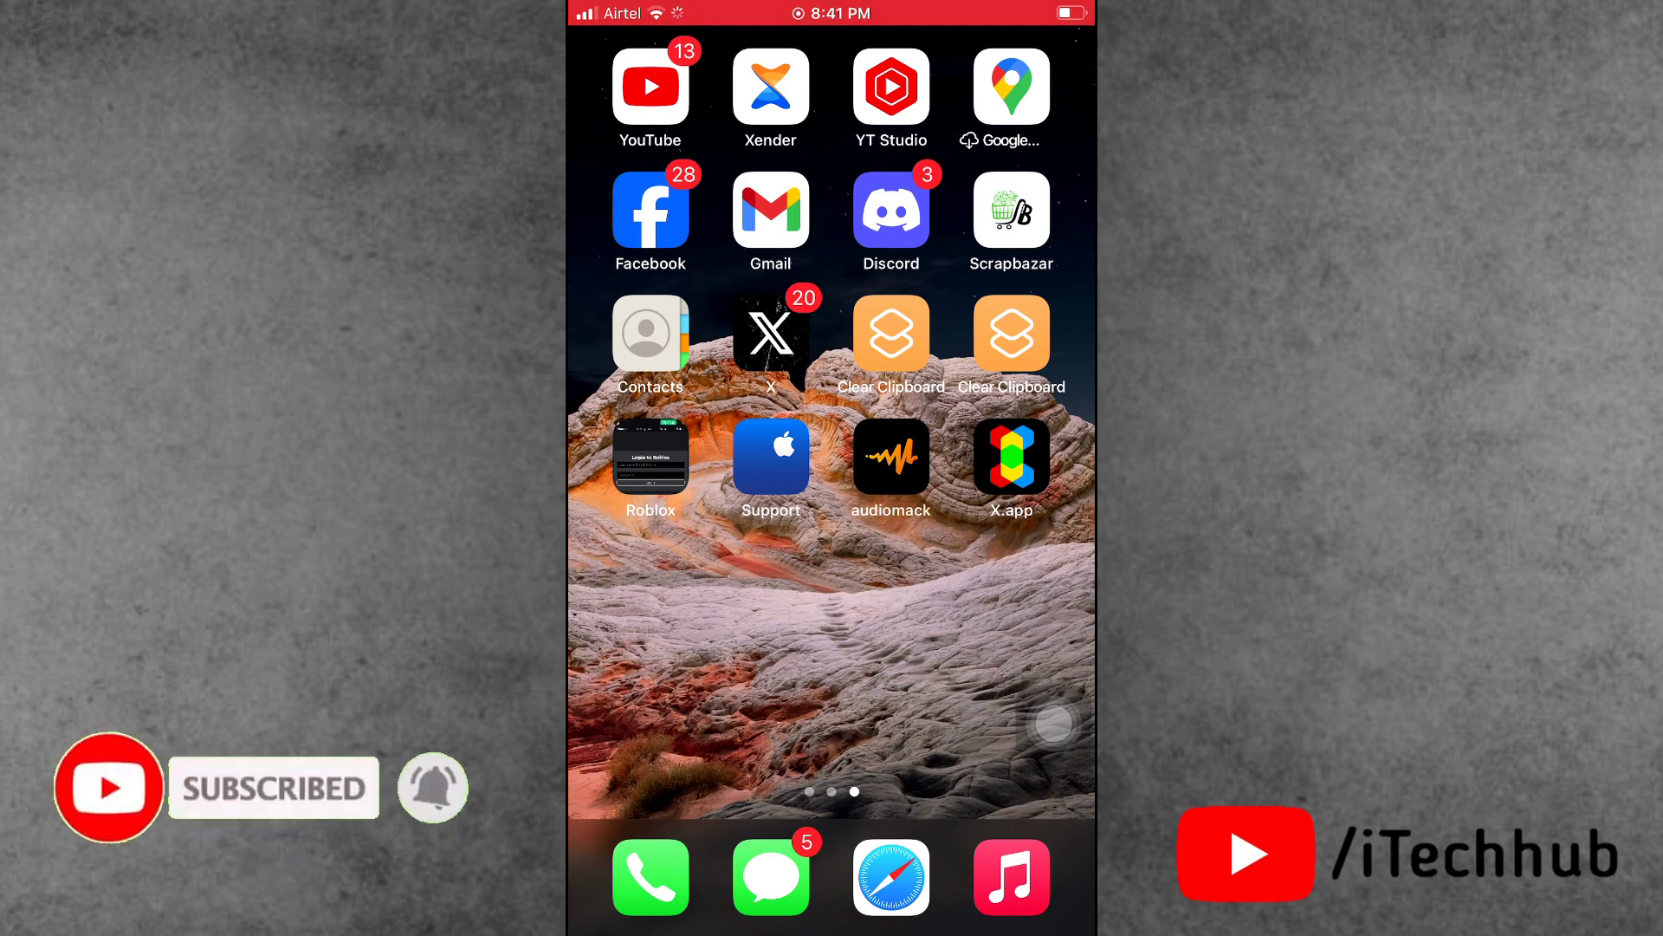
mouse_move(1014, 585)
mouse_down()
mouse_move(651, 585)
mouse_move(1014, 584)
mouse_up()
drag(650, 585, 1014, 585)
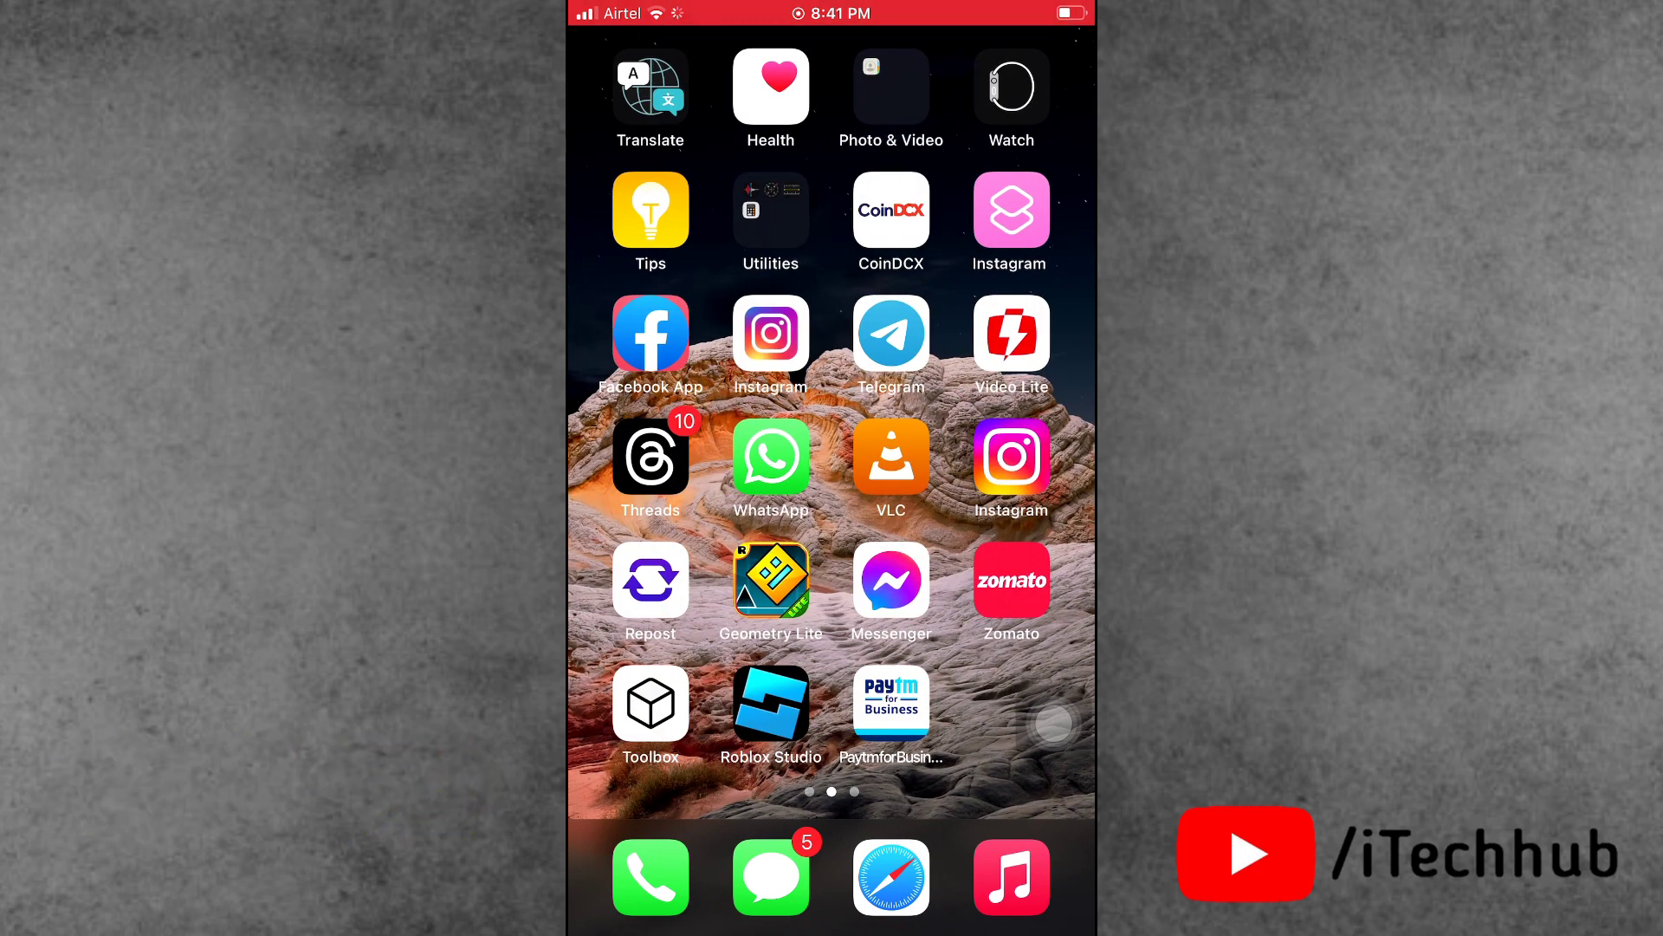
drag(1014, 585, 649, 585)
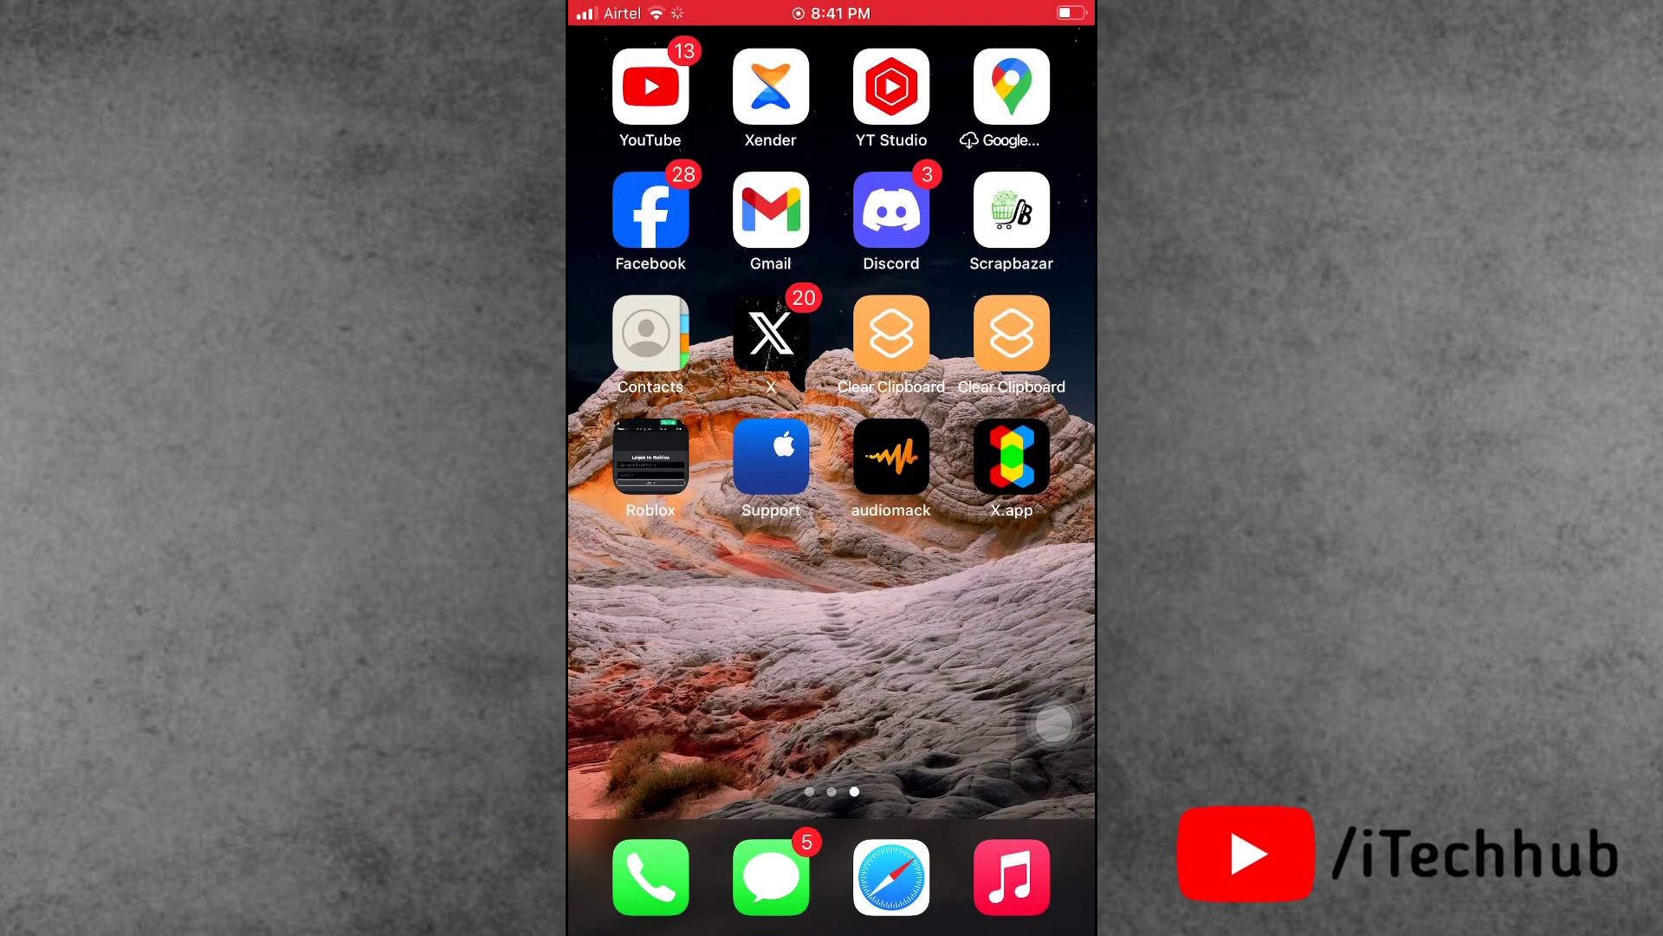
drag(1013, 586, 651, 586)
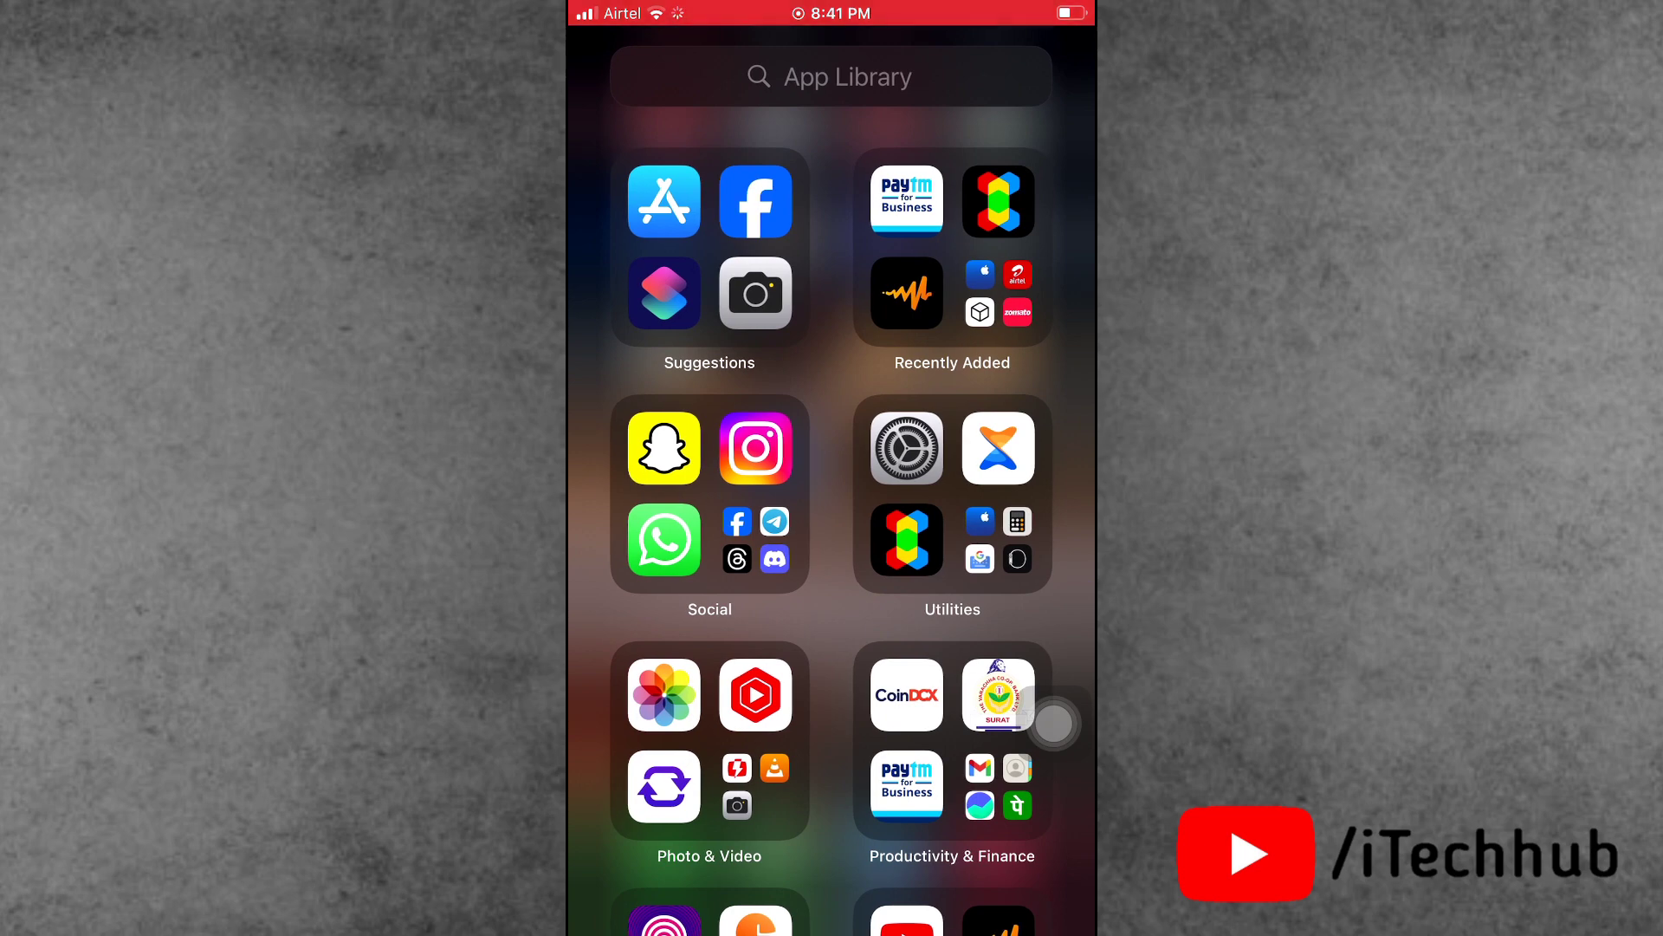
Step: Relaunch Settings from the Utilities folder and return to Apple ID Suggestions
click(905, 447)
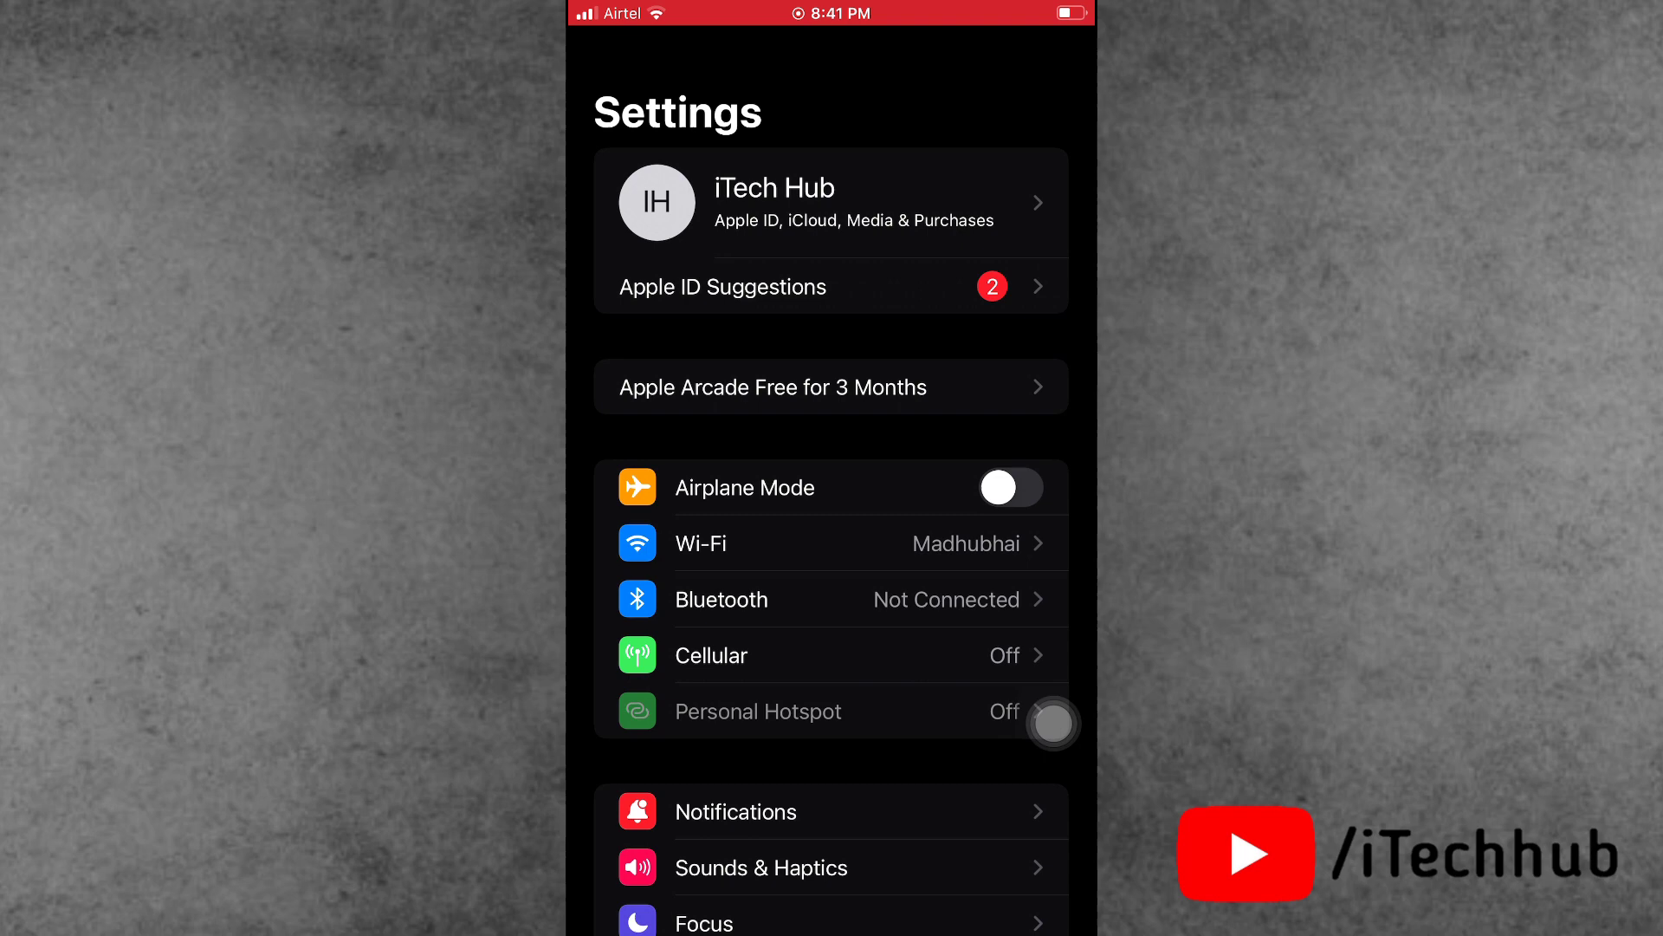
click(722, 287)
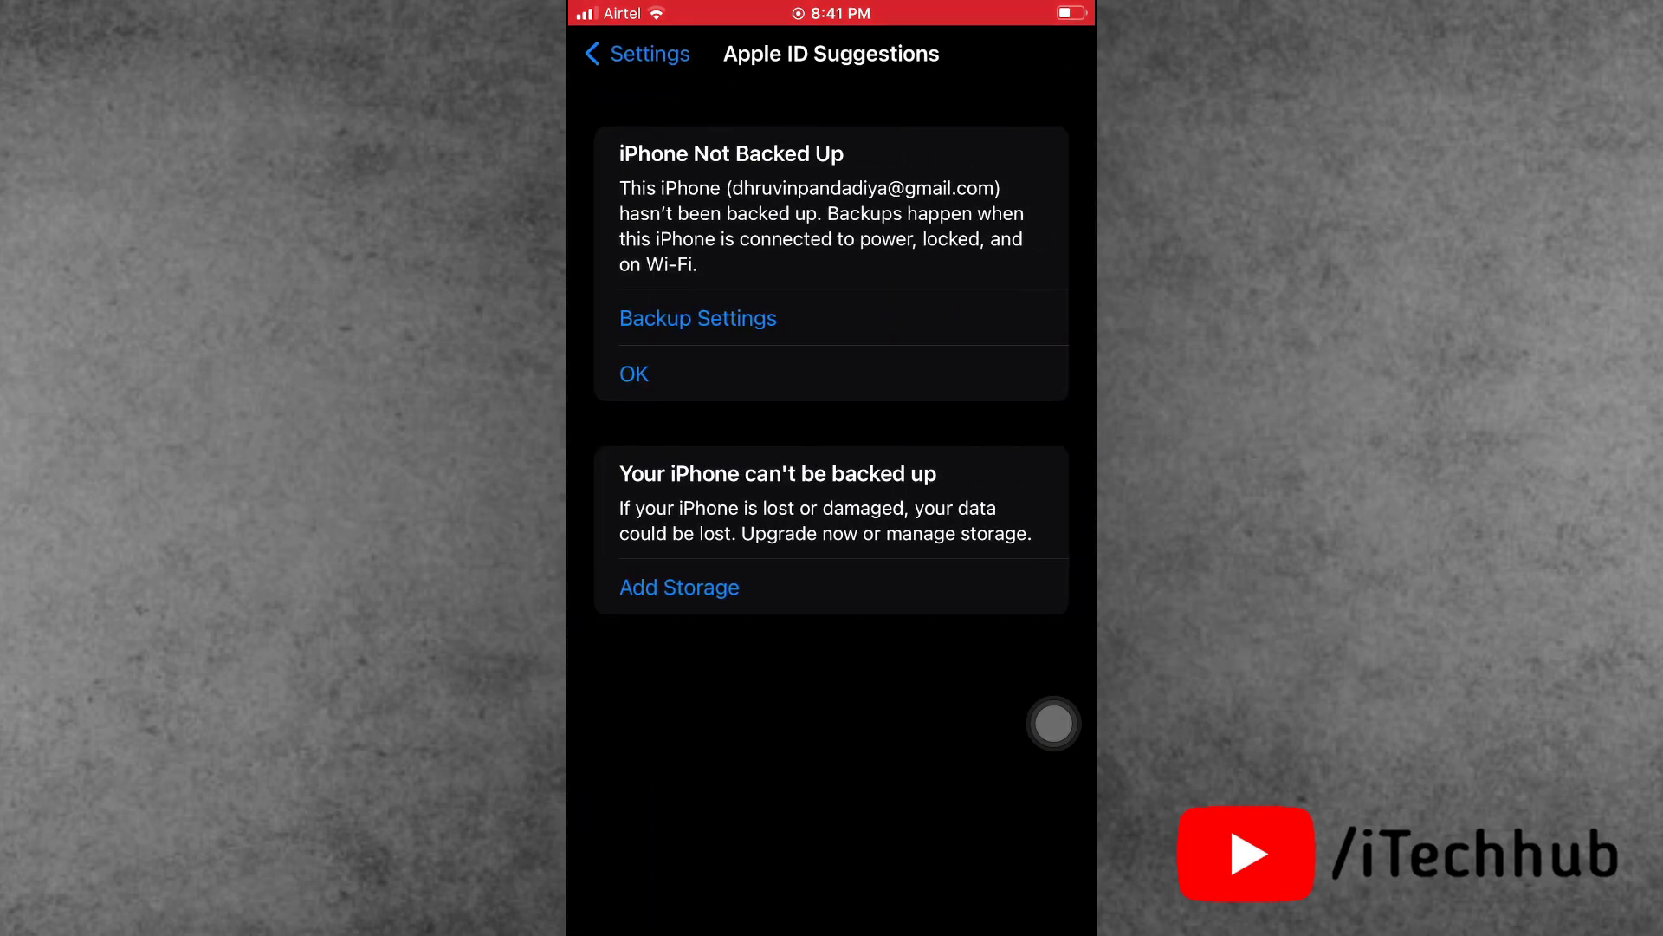
Step: Turn off the iCloud Backup toggle via the notice's Backup Settings link
click(698, 318)
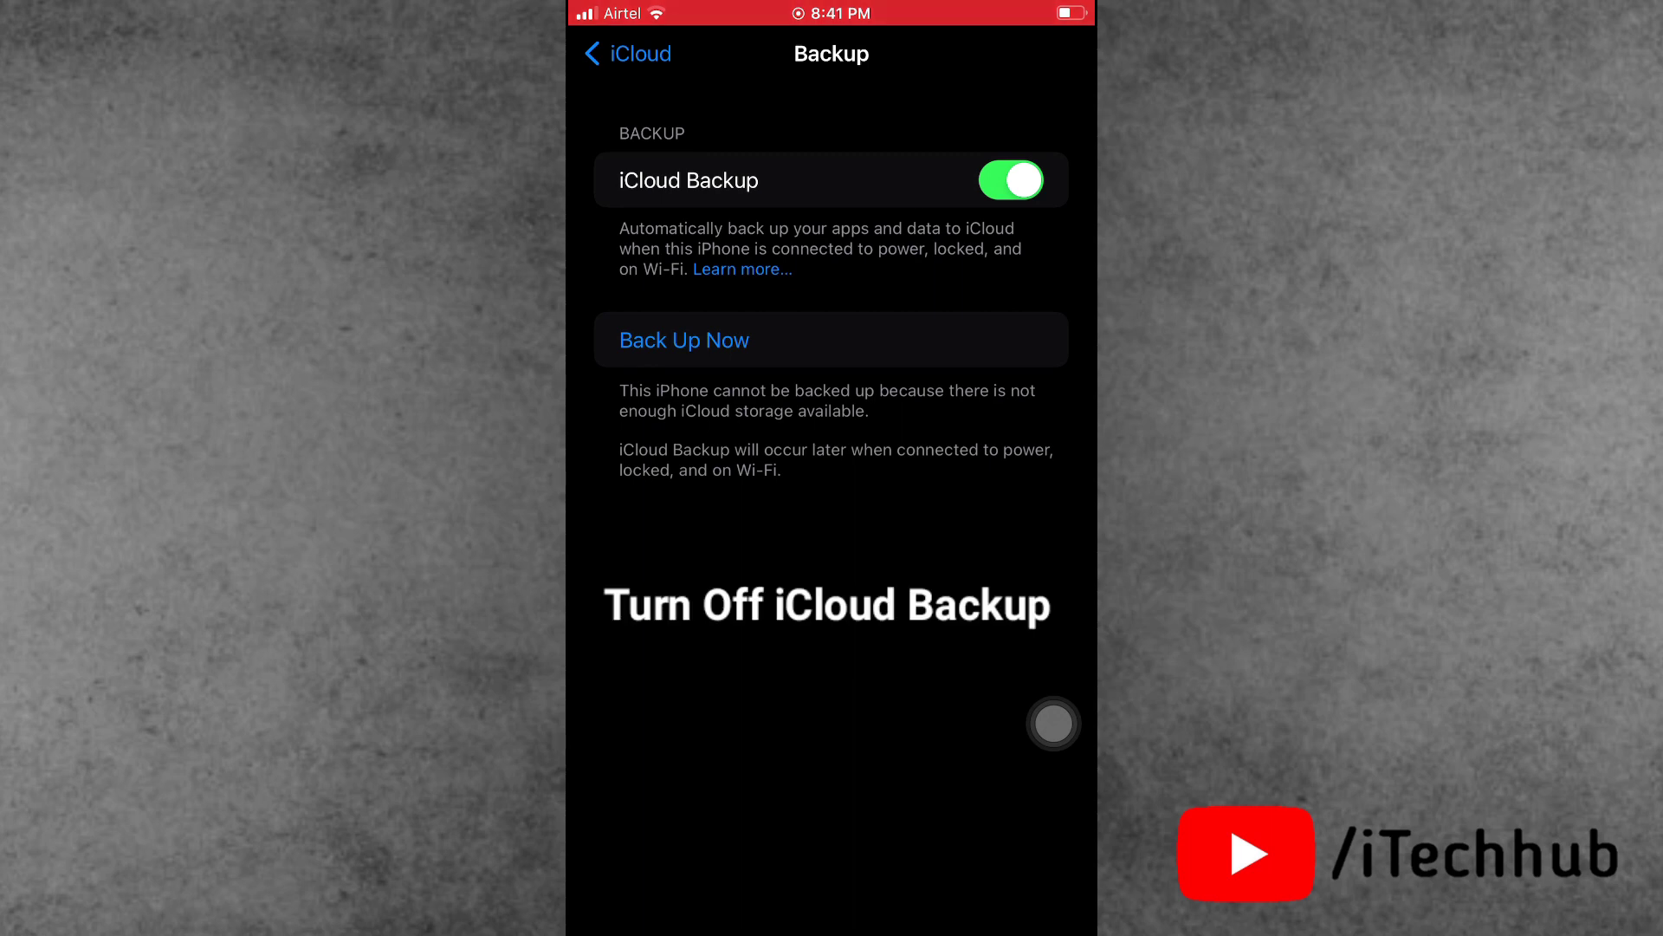
click(1011, 181)
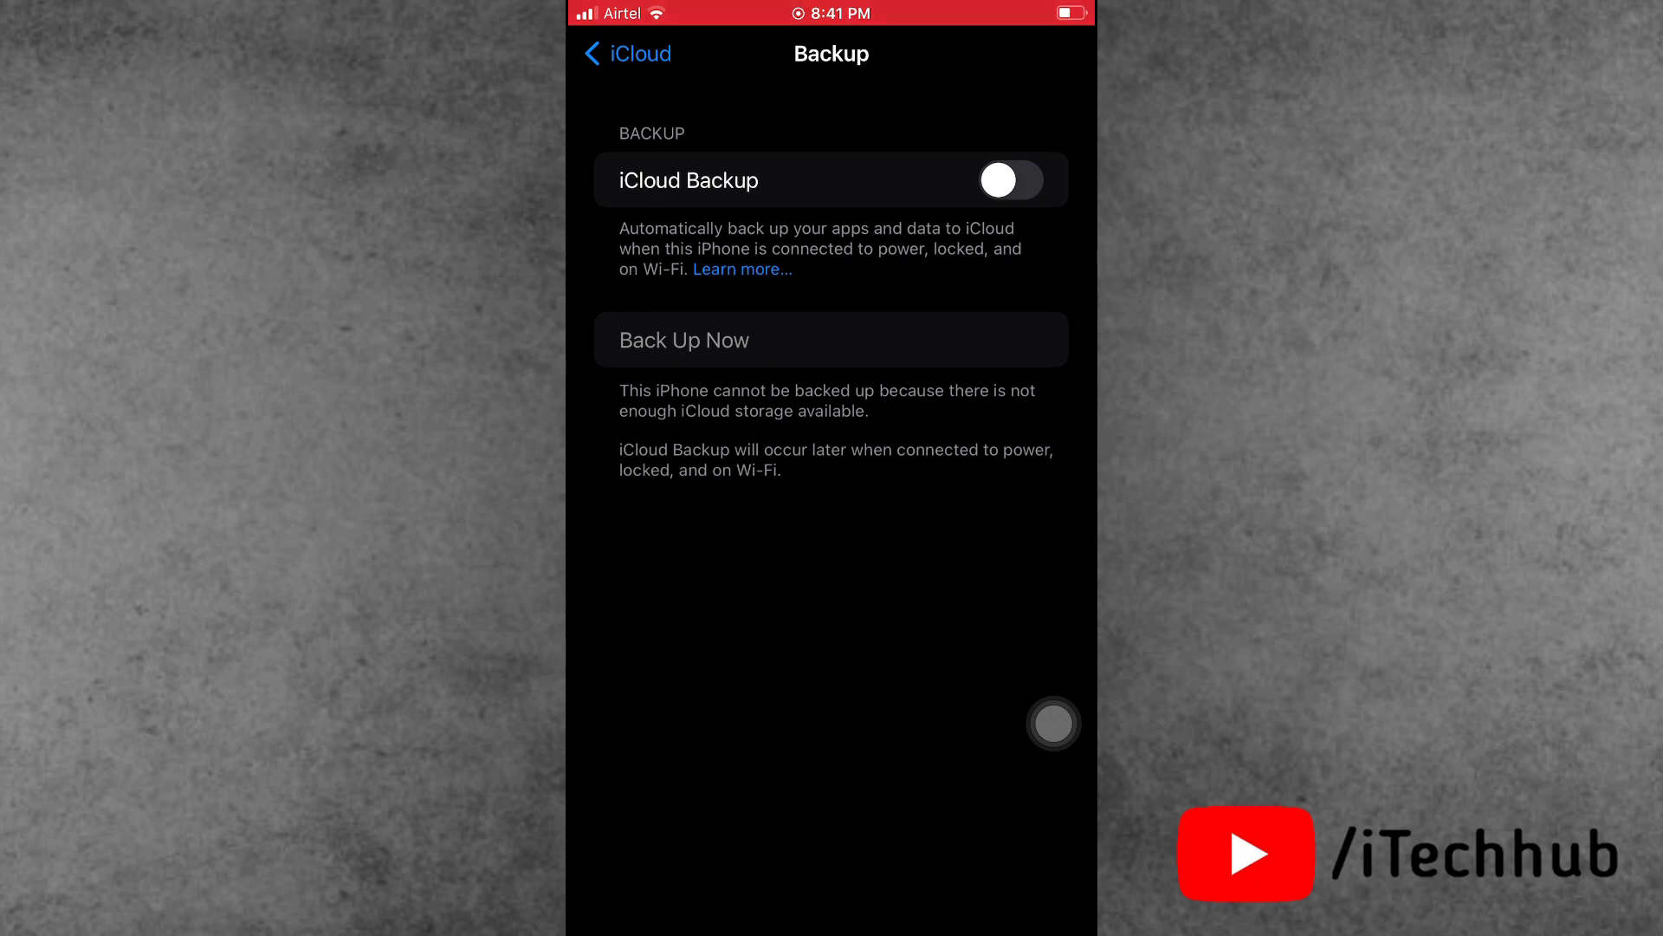
Step: Back out through iCloud and Apple ID pages, then reopen Apple ID Suggestions to check the notice
click(631, 53)
click(630, 53)
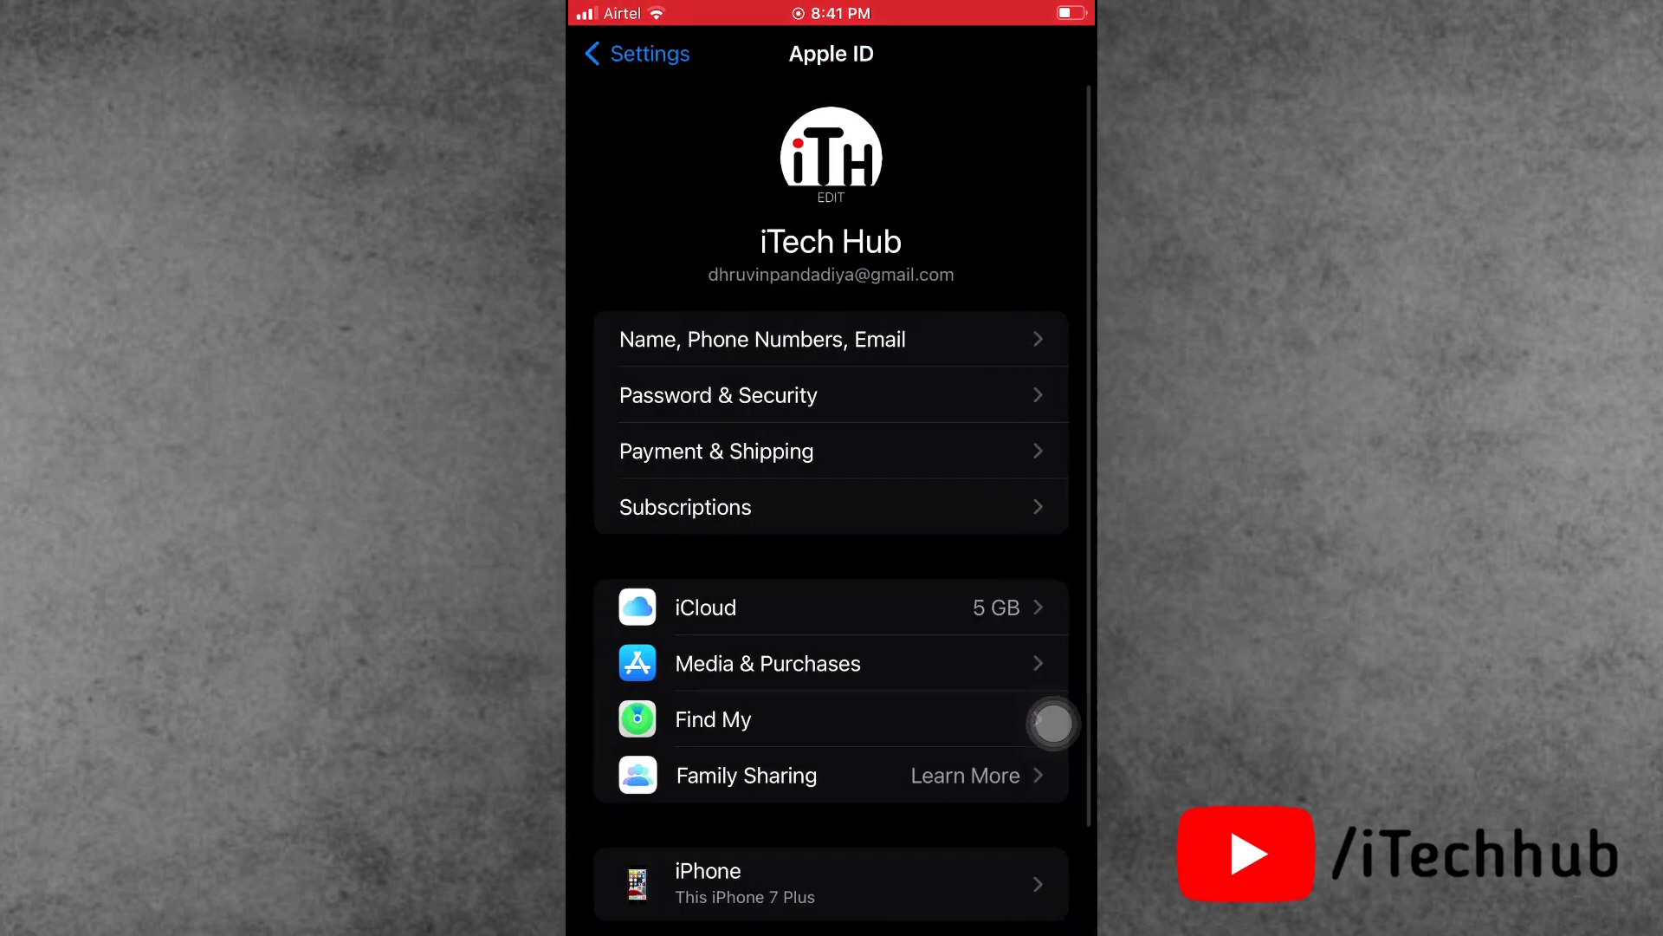
click(637, 53)
click(727, 284)
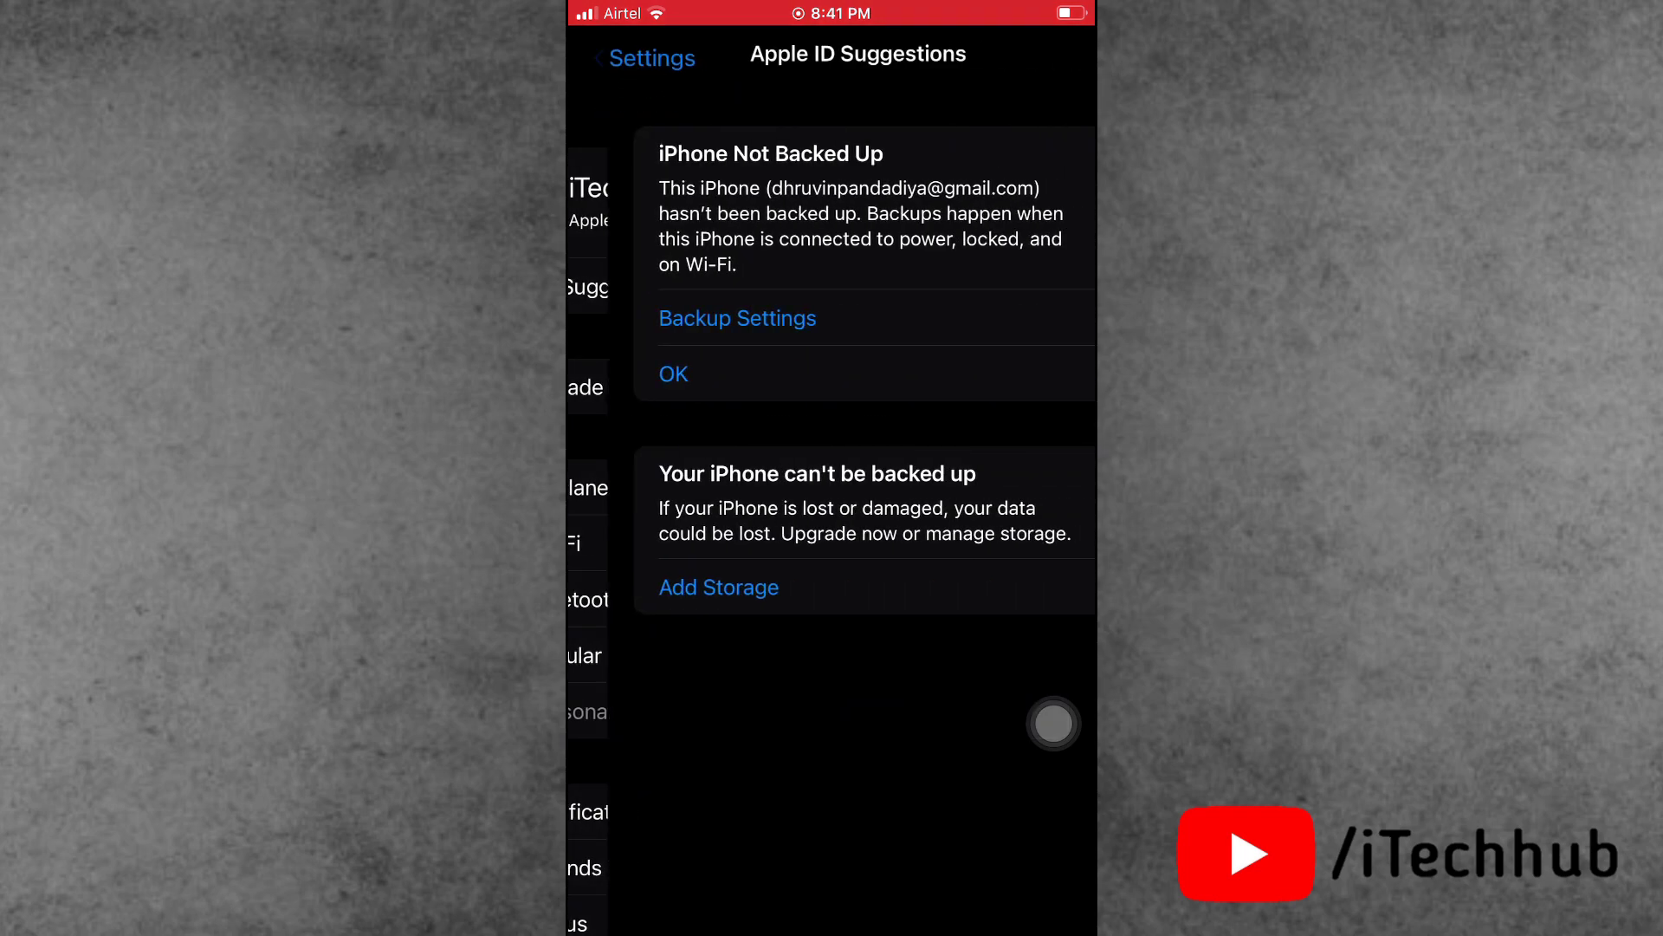